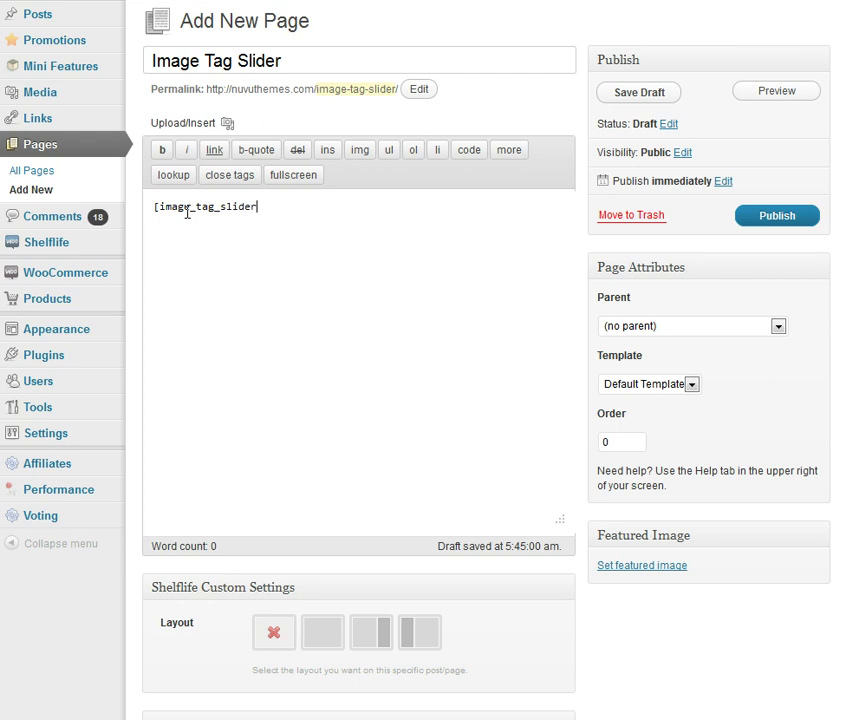
Extend the image_tag_slider shortcode with width="940", height="400", hide_points="false" and slide_type="horizontal-push".
{"action": "type", "text": "width=\"940\" height="}
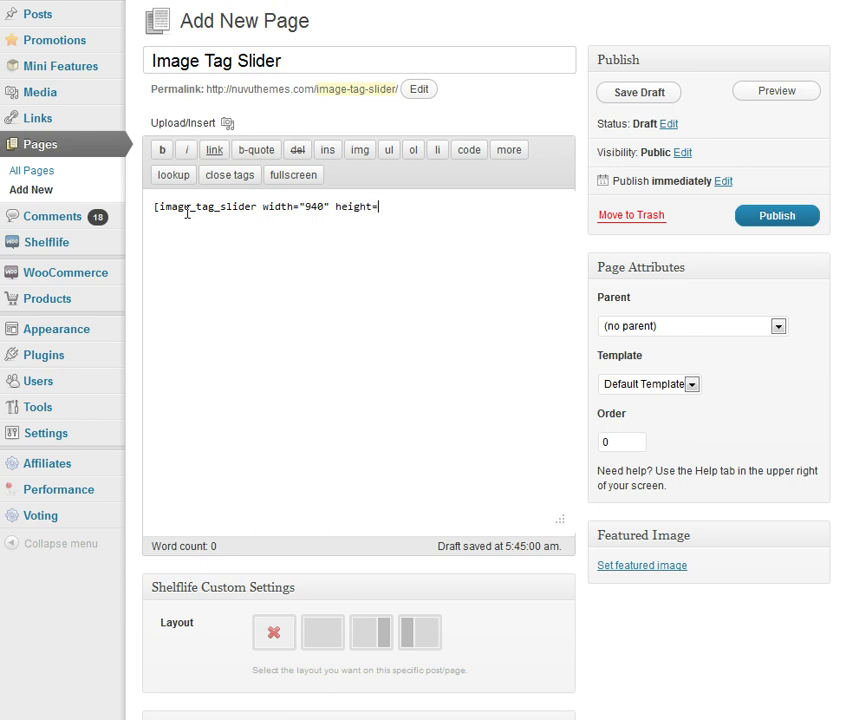
{"action": "type", "text": "\"400\" hide_points"}
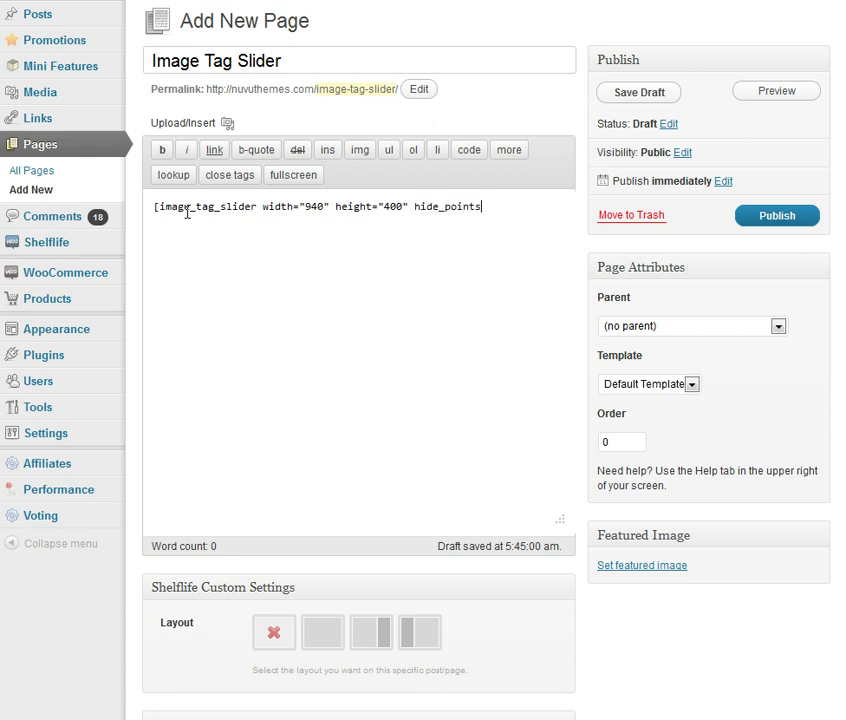
{"action": "type", "text": "=\"false\" slide_type"}
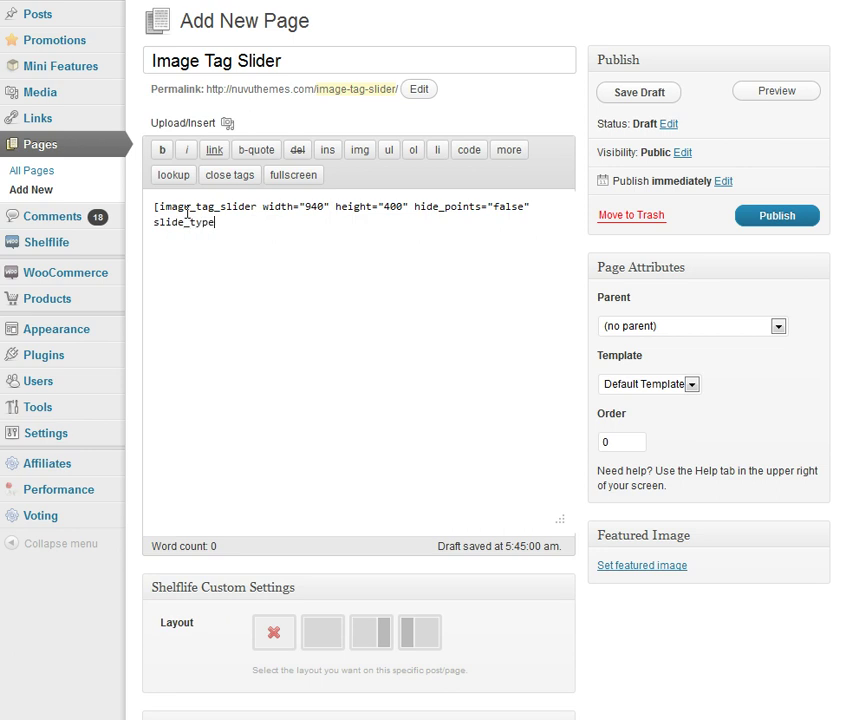
{"action": "type", "text": "=\"horizontal-"}
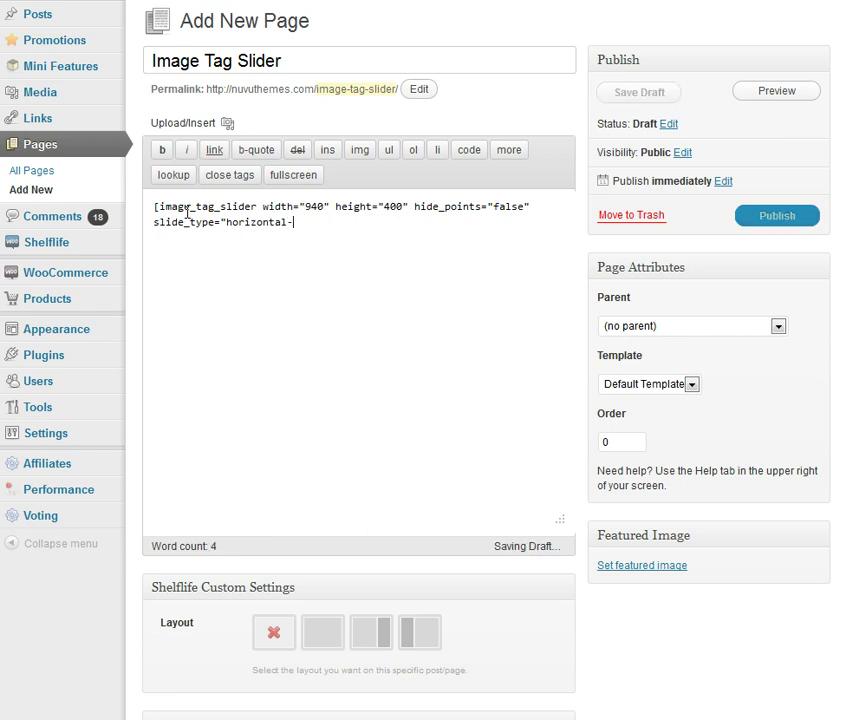
{"action": "type", "text": "push"}
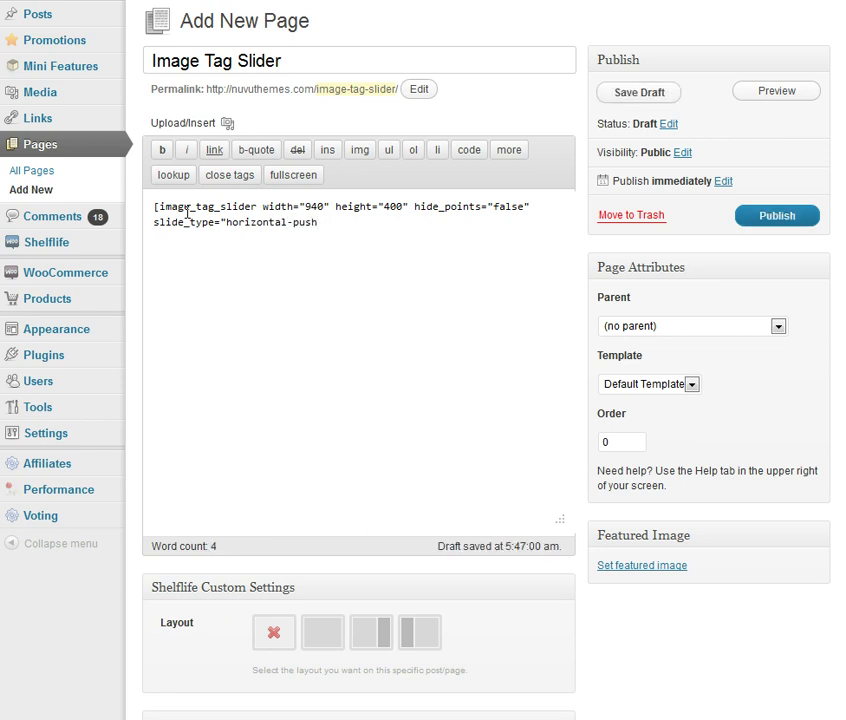
{"action": "type", "text": "\""}
Complete the shortcode with pause="true", timer="true", slide_speed="1000", slide_duration="7000" and bullets="true", and close its bracket.
{"action": "type", "text": " pause=\"true\" timer=\""}
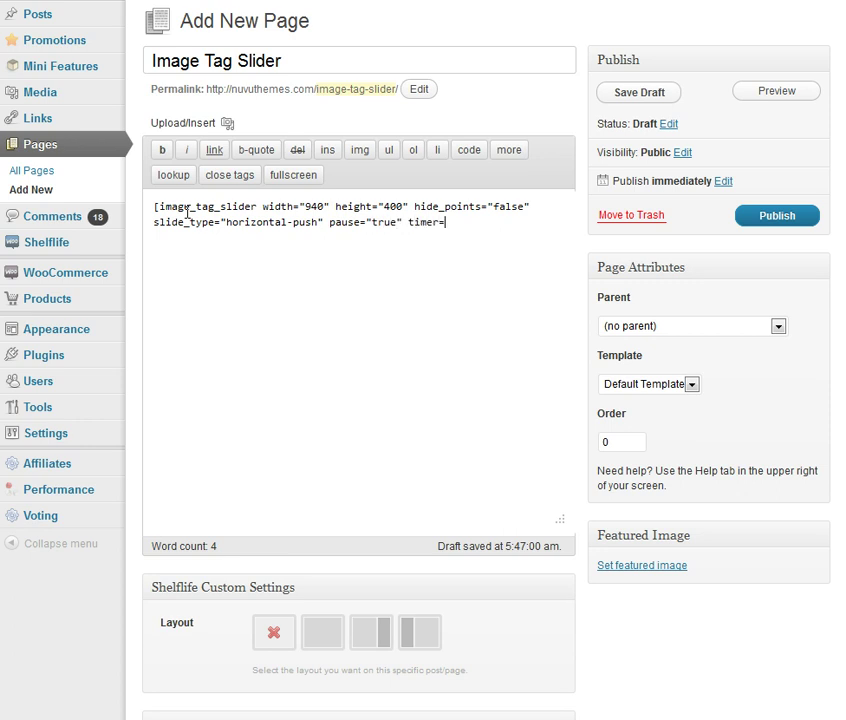
{"action": "type", "text": "true\""}
{"action": "type", "text": " slide_spee"}
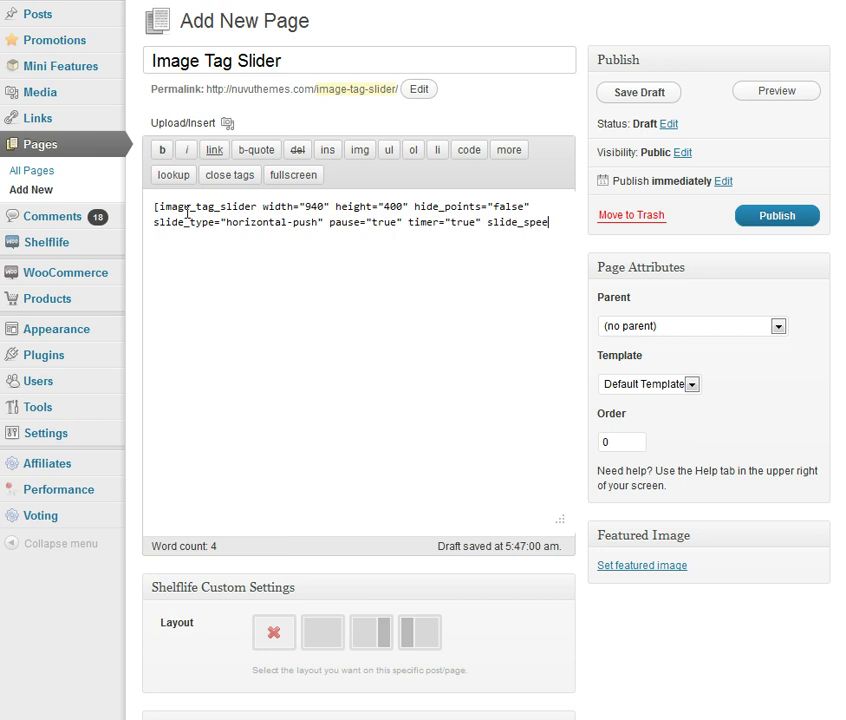
{"action": "type", "text": "d=\""}
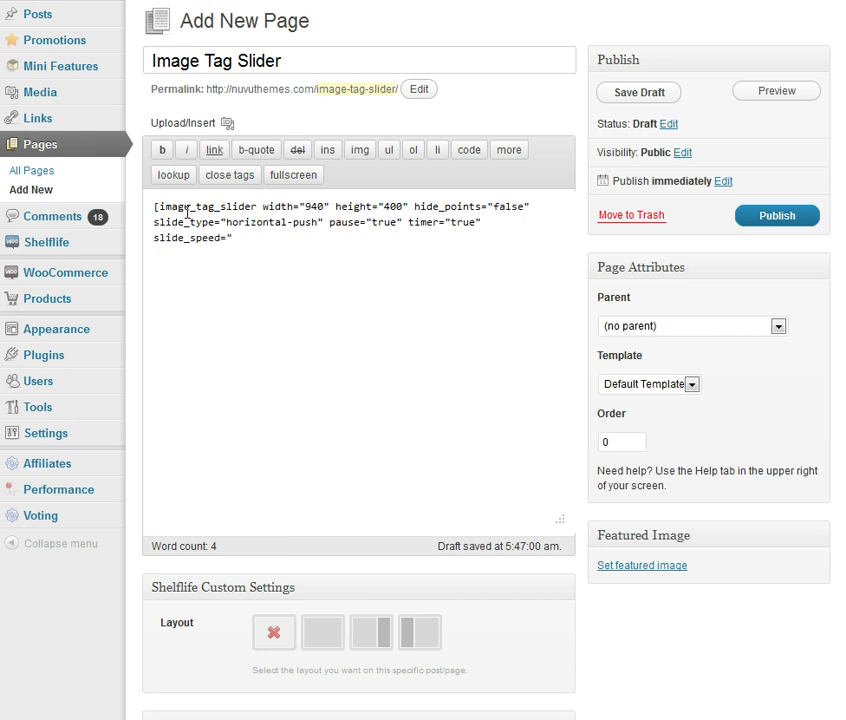
{"action": "type", "text": "1000\" slide_dura"}
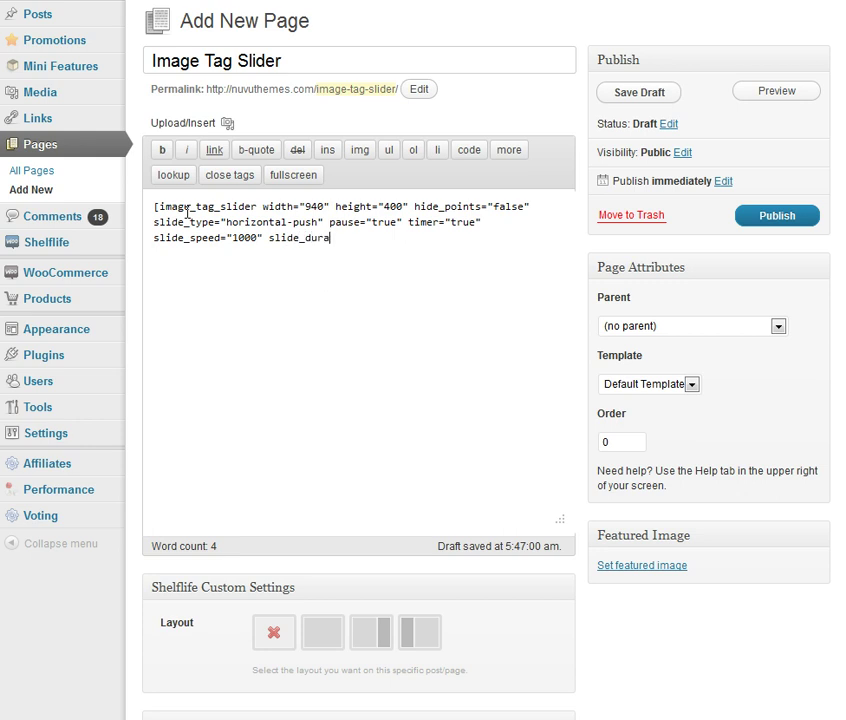
{"action": "type", "text": "tion=\"7000\" bullets"}
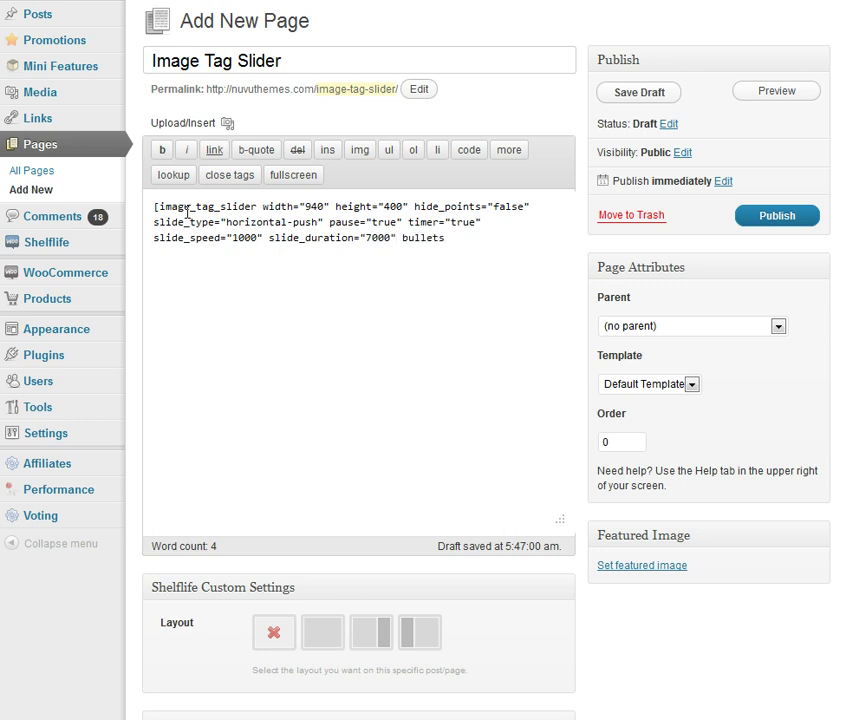
{"action": "type", "text": "=\"true\" ]"}
Add a <div class="pm-slide"></div> below the shortcode, with an empty line between its opening and closing tags.
{"action": "key", "text": "Return"}
{"action": "key", "text": "Return"}
{"action": "type", "text": "<di"}
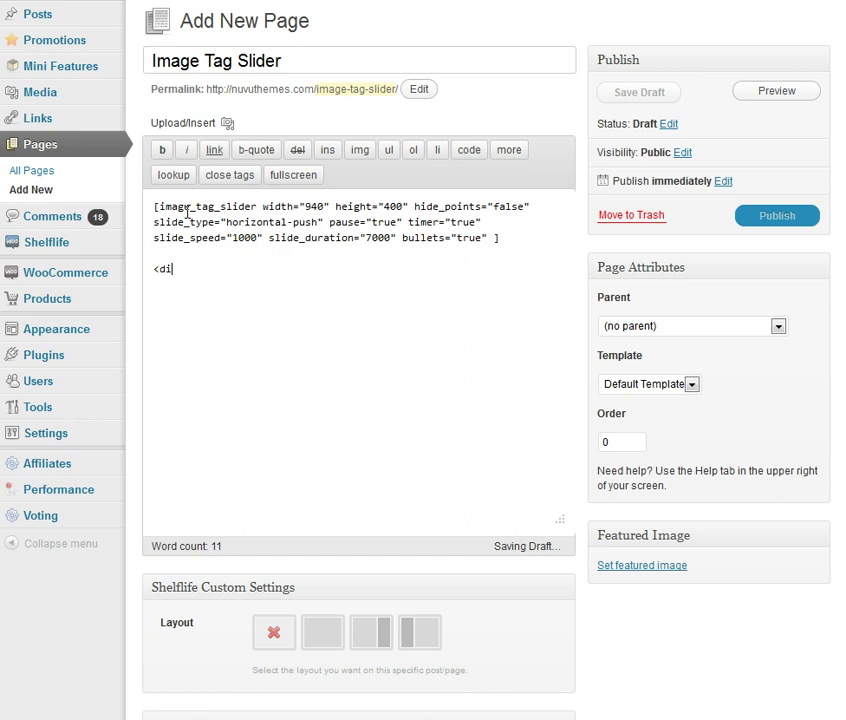
{"action": "type", "text": "v c"}
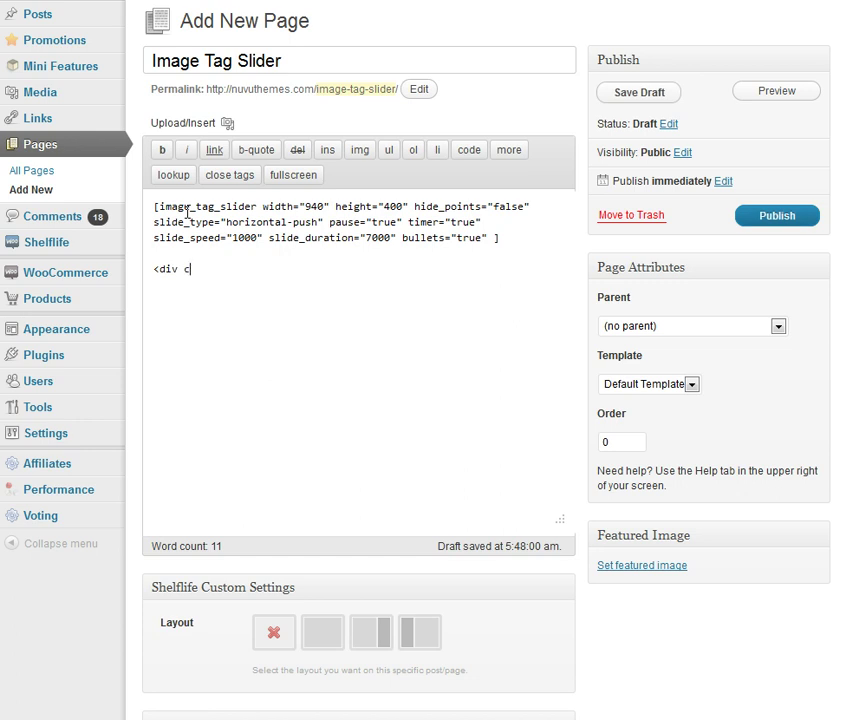
{"action": "type", "text": "lass=\"pm-slide\"></div>"}
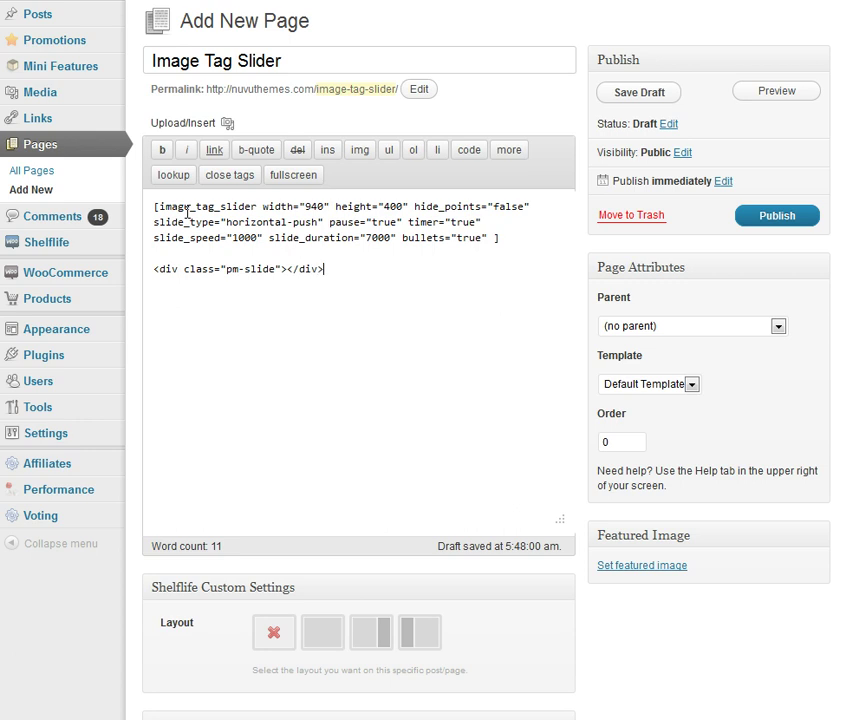
{"action": "key", "text": "Left"}
{"action": "key", "text": "Left"}
{"action": "key", "text": "Left"}
{"action": "key", "text": "Left"}
{"action": "key", "text": "Return"}
{"action": "key", "text": "Return"}
{"action": "key", "text": "Up"}
Upload the image file inline from the computer for use inside the pm-slide div.
{"action": "left_click", "coordinate": [227, 123]}
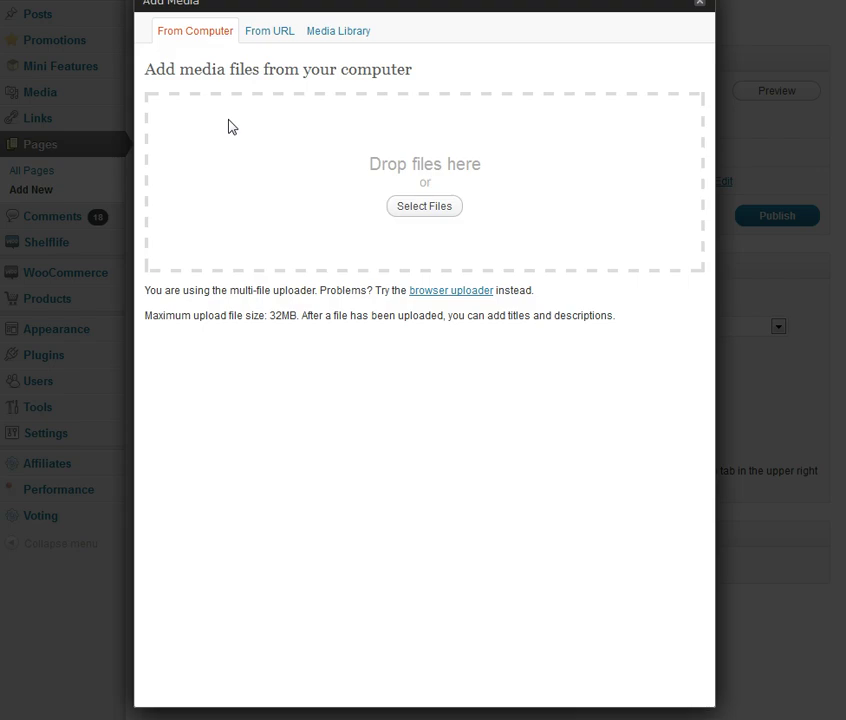
{"action": "left_click", "coordinate": [408, 210]}
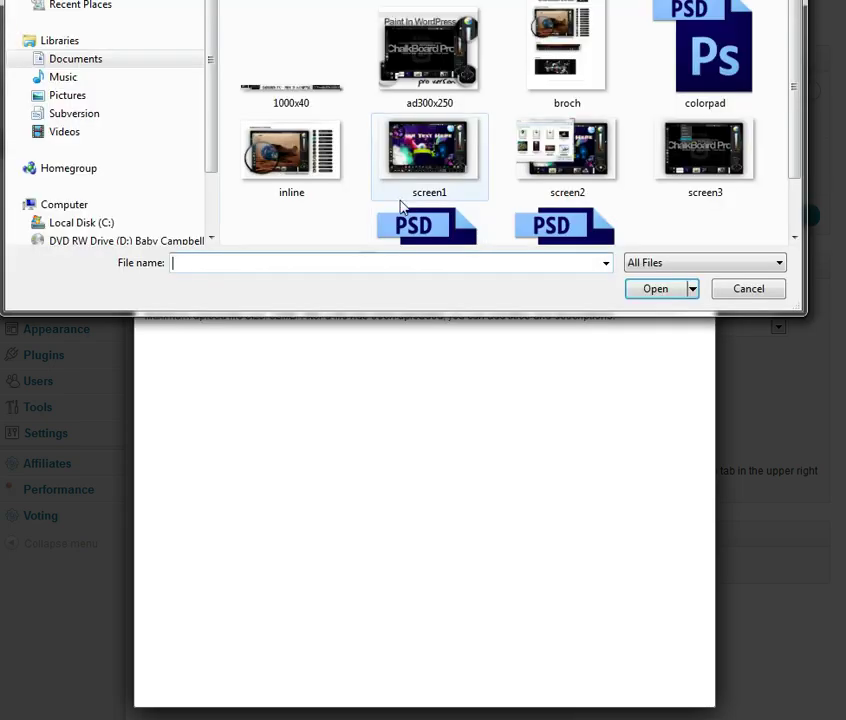
{"action": "left_click", "coordinate": [337, 176]}
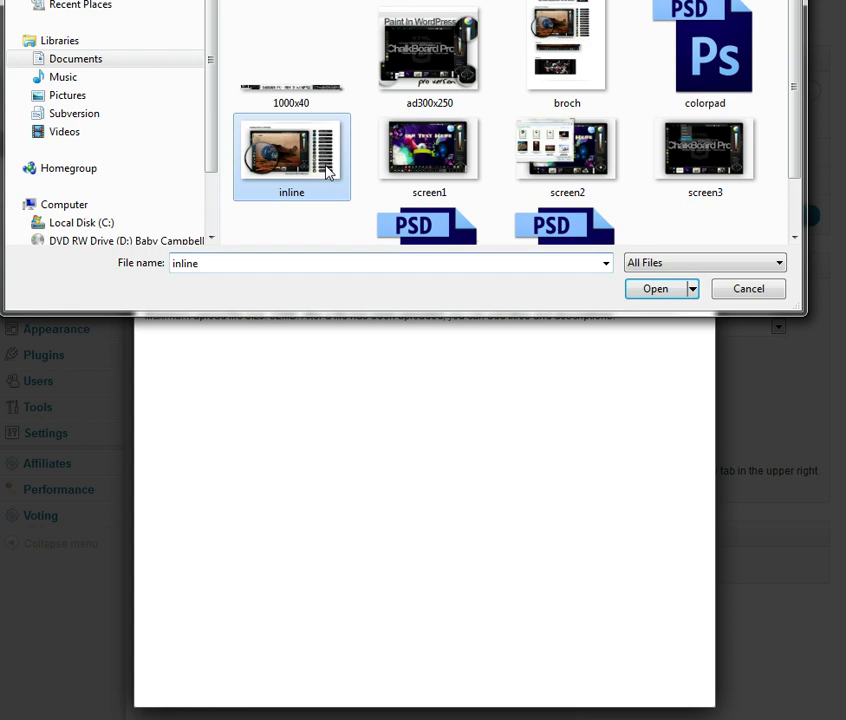
{"action": "left_click", "coordinate": [642, 290]}
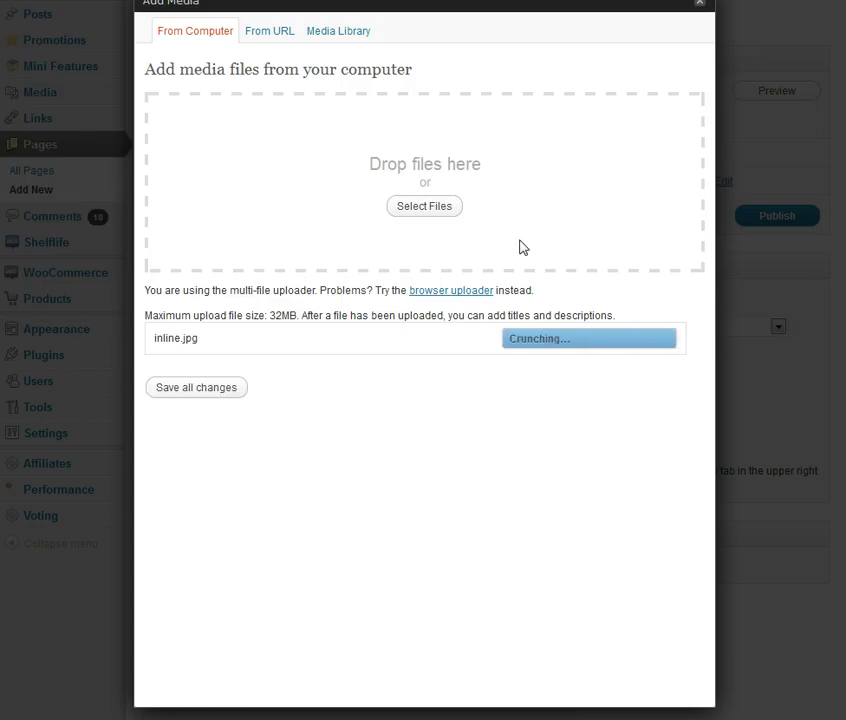
Insert the uploaded image into the page at Full Size (1004 × 588) with no link URL.
{"action": "scroll", "coordinate": [278, 387], "scroll_direction": "down", "scroll_amount": 5}
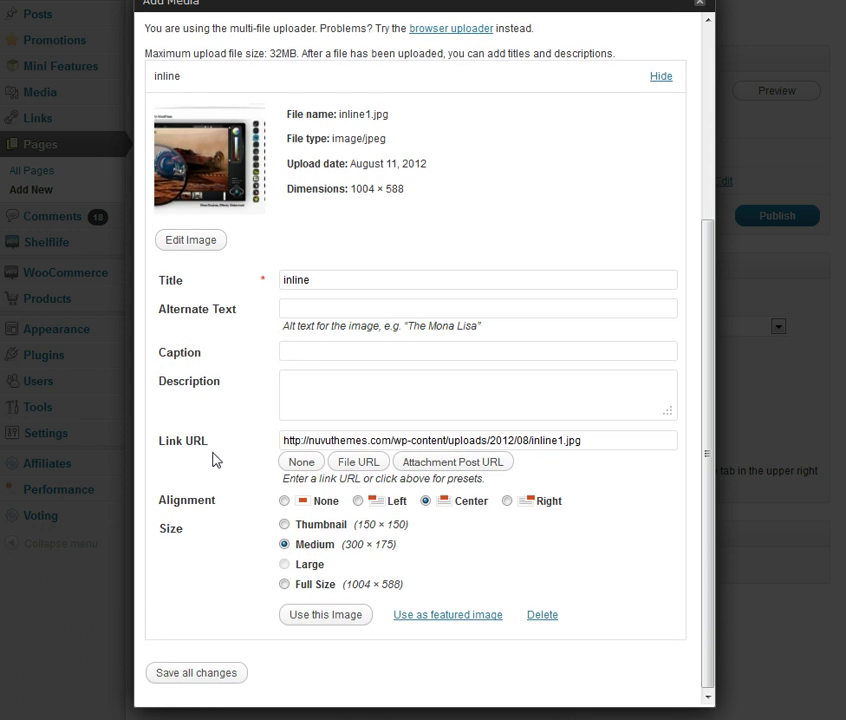
{"action": "left_click", "coordinate": [293, 462]}
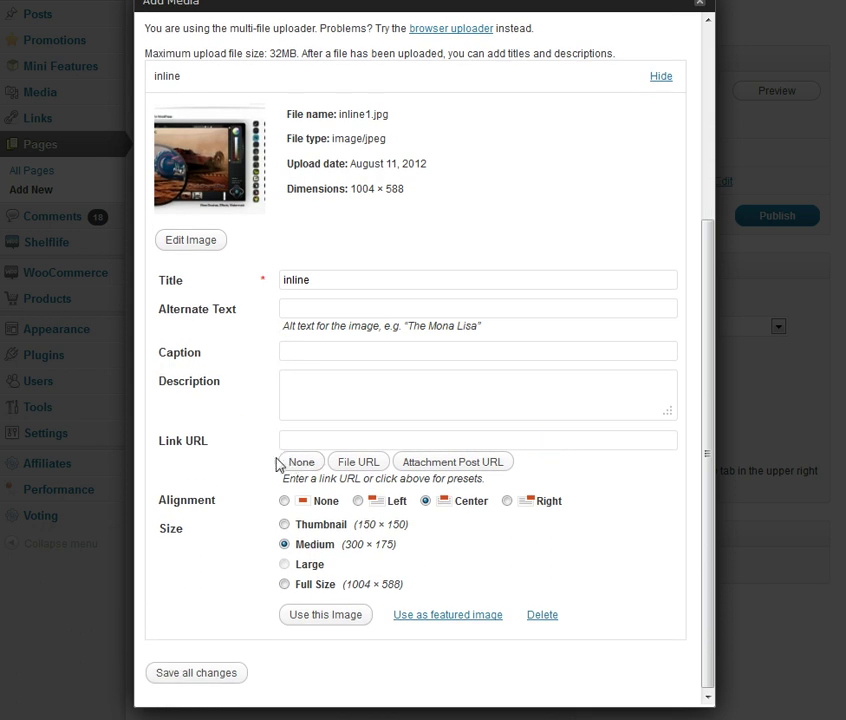
{"action": "left_click", "coordinate": [285, 584]}
{"action": "left_click", "coordinate": [309, 616]}
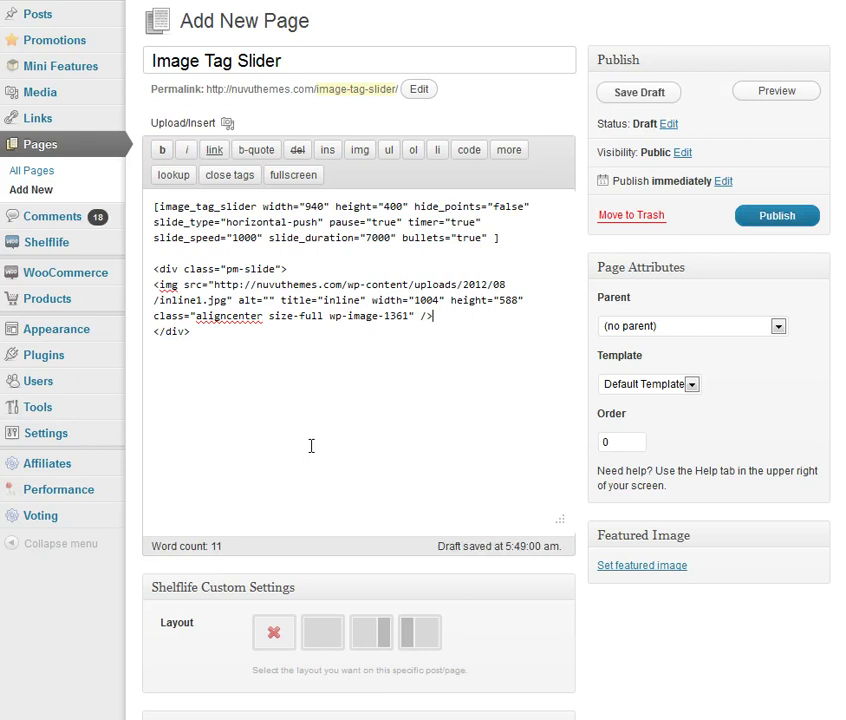
Remove the class attribute from the inserted img tag.
{"action": "left_click", "coordinate": [153, 316]}
{"action": "left_click_drag", "start_coordinate": [153, 316], "coordinate": [415, 315]}
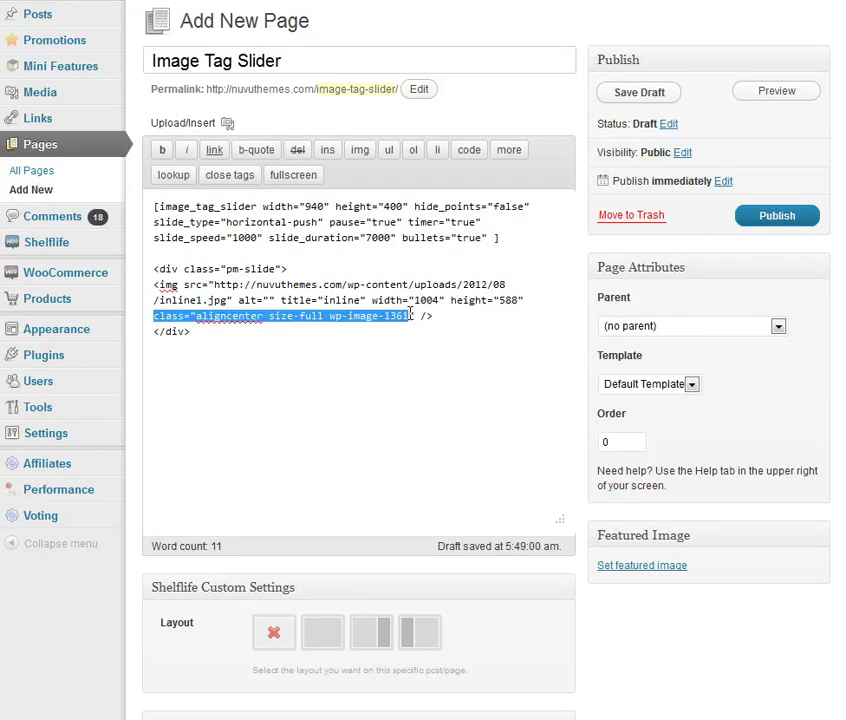
{"action": "key", "text": "BackSpace"}
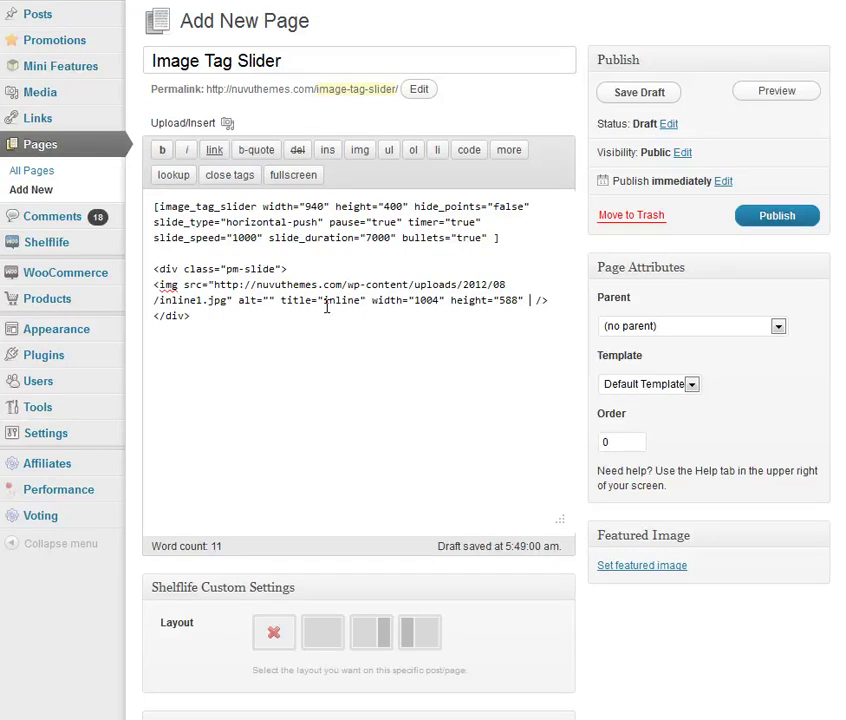
Set the page template to Full Width and publish the page.
{"action": "left_click", "coordinate": [691, 385]}
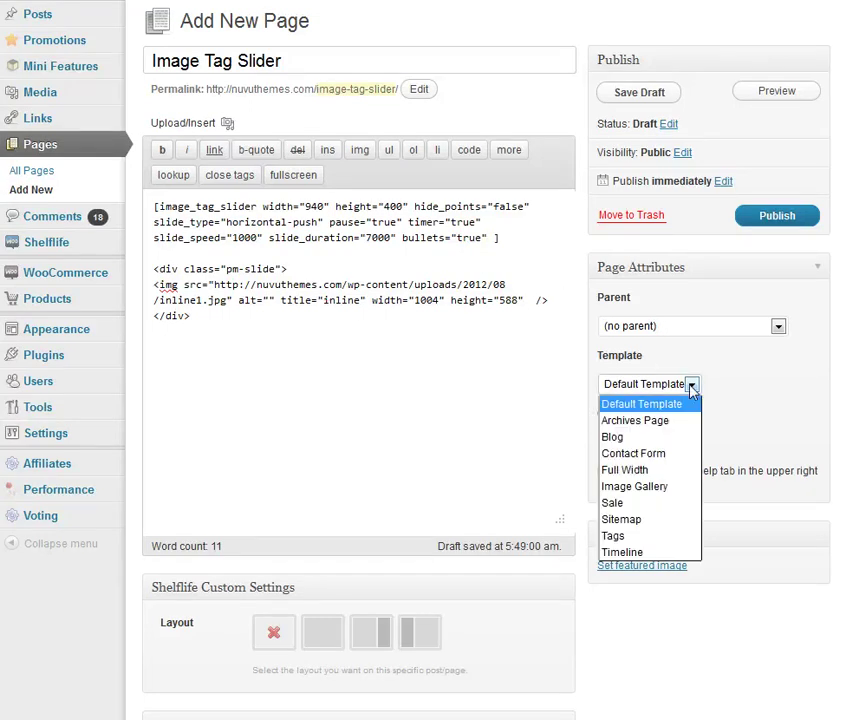
{"action": "left_click", "coordinate": [650, 471]}
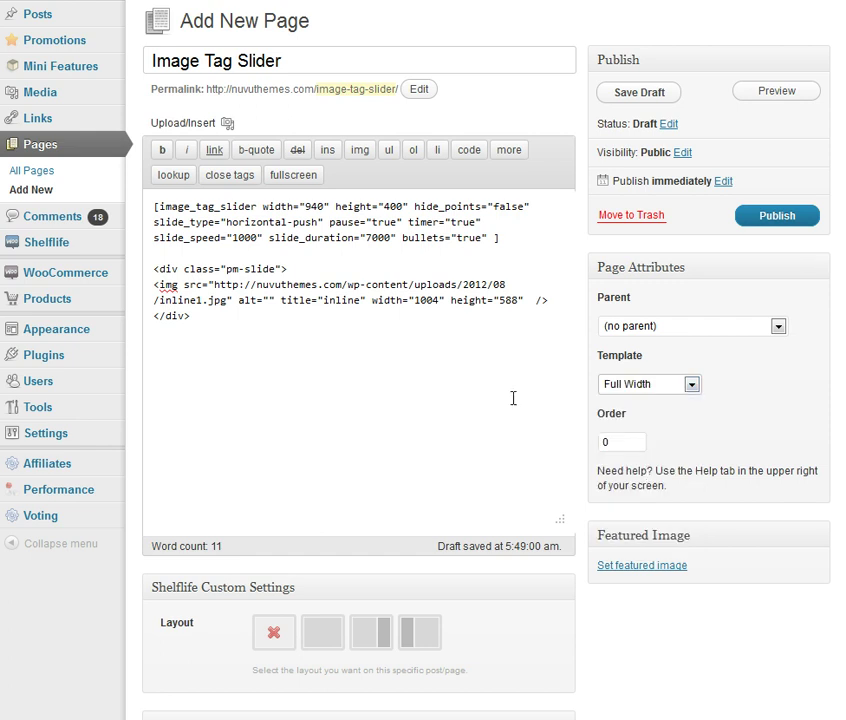
{"action": "left_click", "coordinate": [773, 218]}
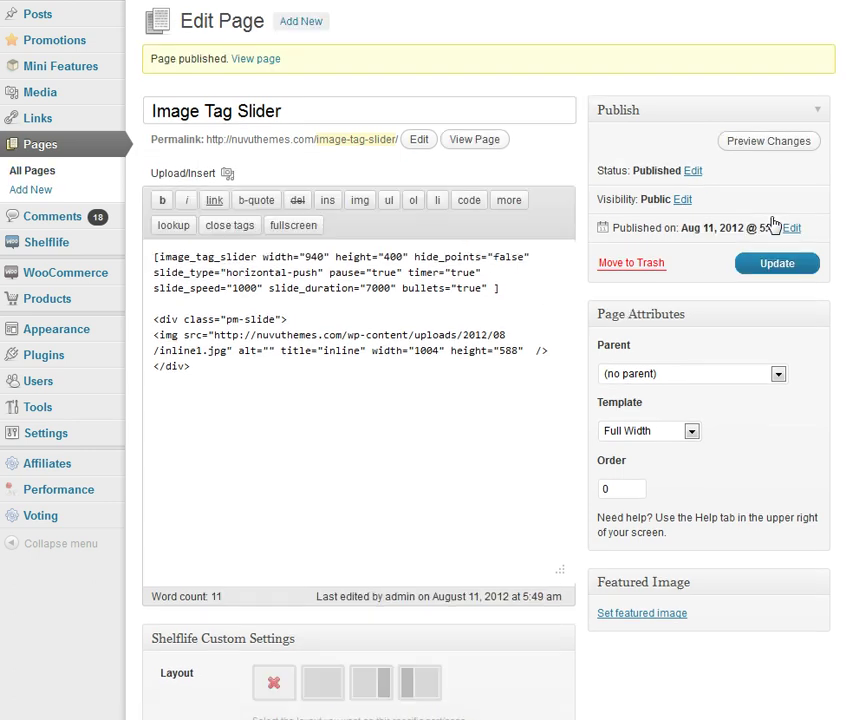
View the published Image Tag Slider page in a new tab, check the slide, and return to the page editor.
{"action": "right_click", "coordinate": [481, 147]}
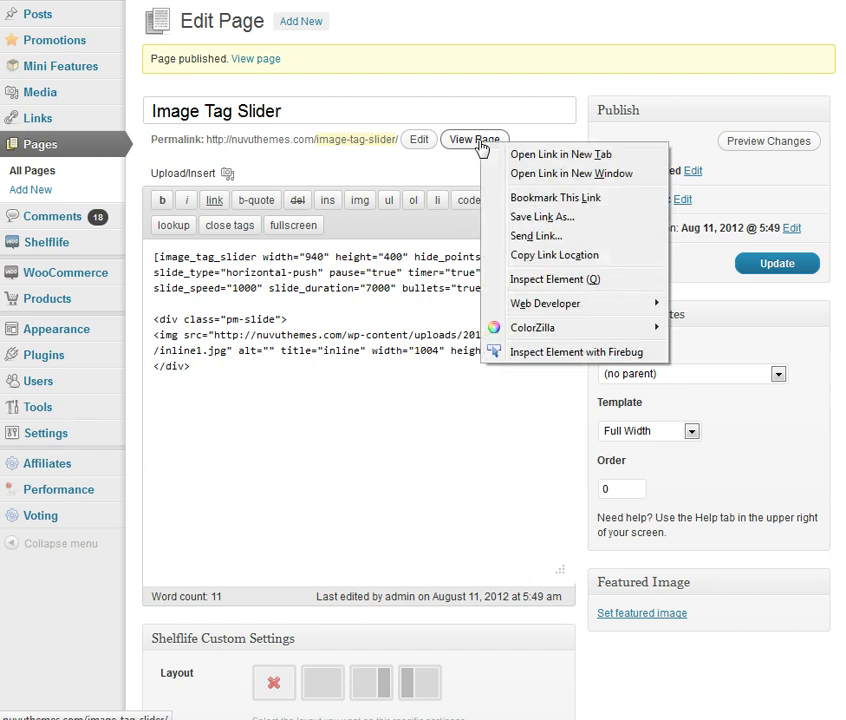
{"action": "left_click", "coordinate": [505, 154]}
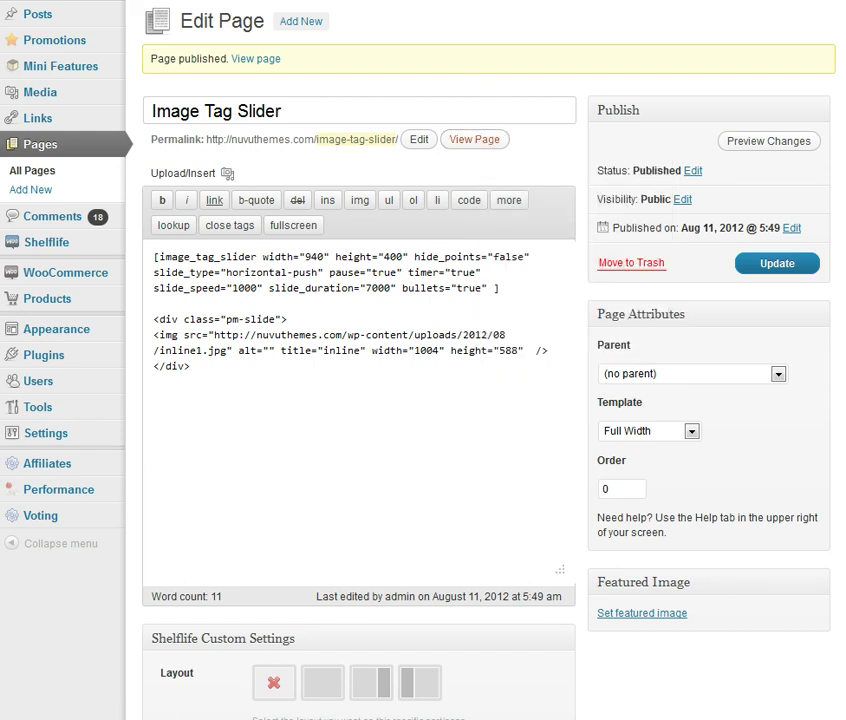
{"action": "key", "text": "ctrl+Tab"}
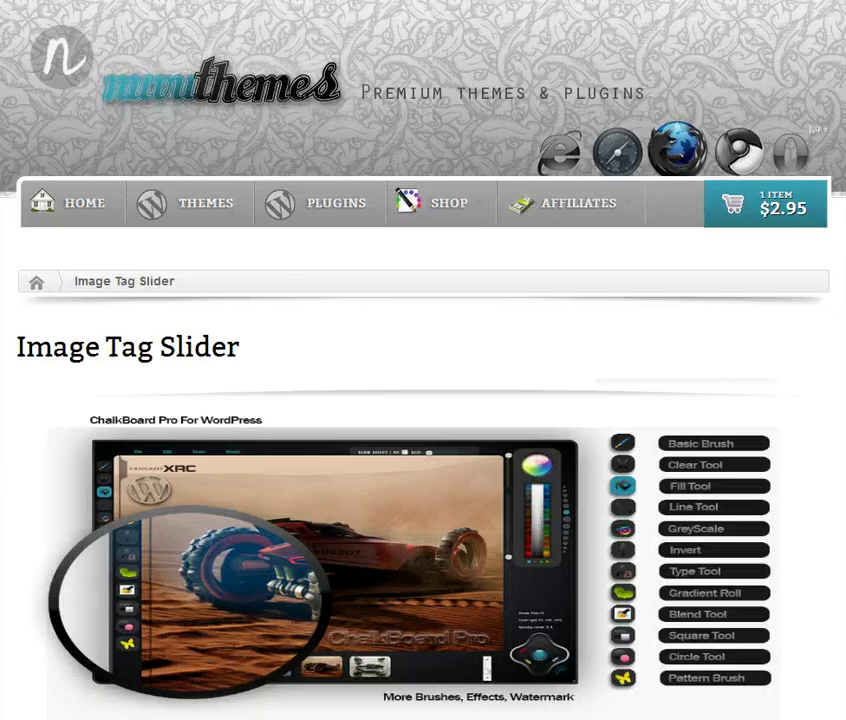
{"action": "scroll", "coordinate": [519, 264], "scroll_direction": "down", "scroll_amount": 3}
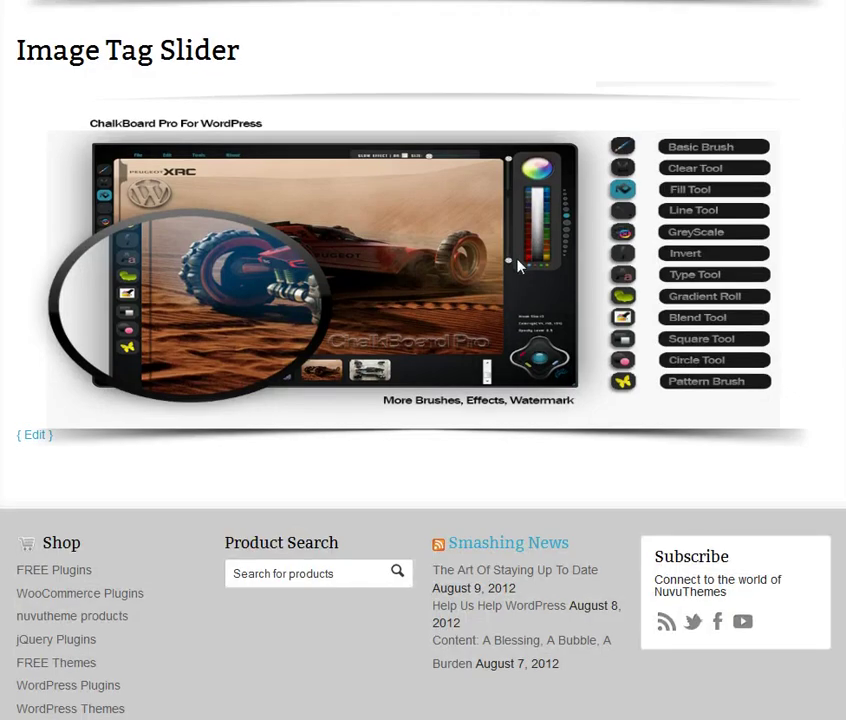
{"action": "scroll", "coordinate": [519, 265], "scroll_direction": "up", "scroll_amount": 1}
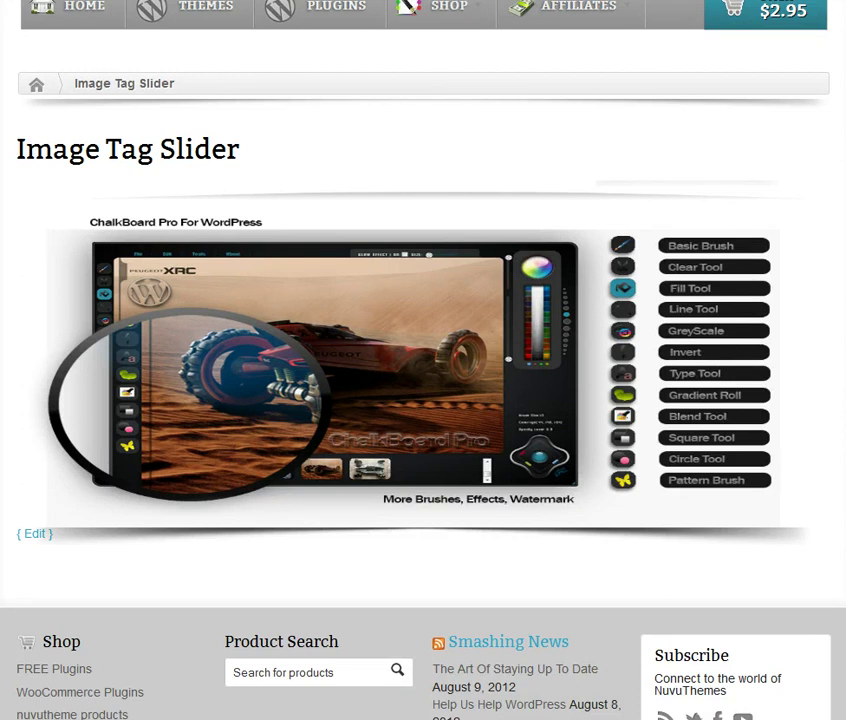
{"action": "key", "text": "ctrl+shift+Tab"}
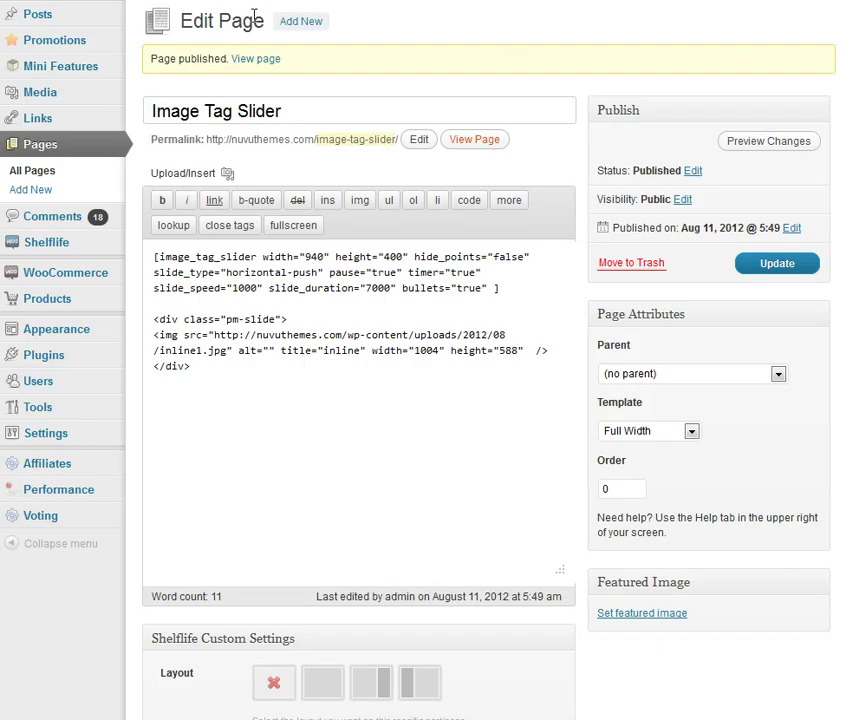
Insert blank lines between the img tag and the closing div tag.
{"action": "left_click", "coordinate": [155, 366]}
{"action": "key", "text": "Return"}
{"action": "key", "text": "Return"}
{"action": "key", "text": "Return"}
{"action": "key", "text": "Up"}
{"action": "key", "text": "Up"}
{"action": "key", "text": "Up"}
{"action": "key", "text": "Return"}
Start a span tag below the image with class="green small", data-left="15%", data-top="25%" and the beginning of another data- attribute.
{"action": "type", "text": "<span"}
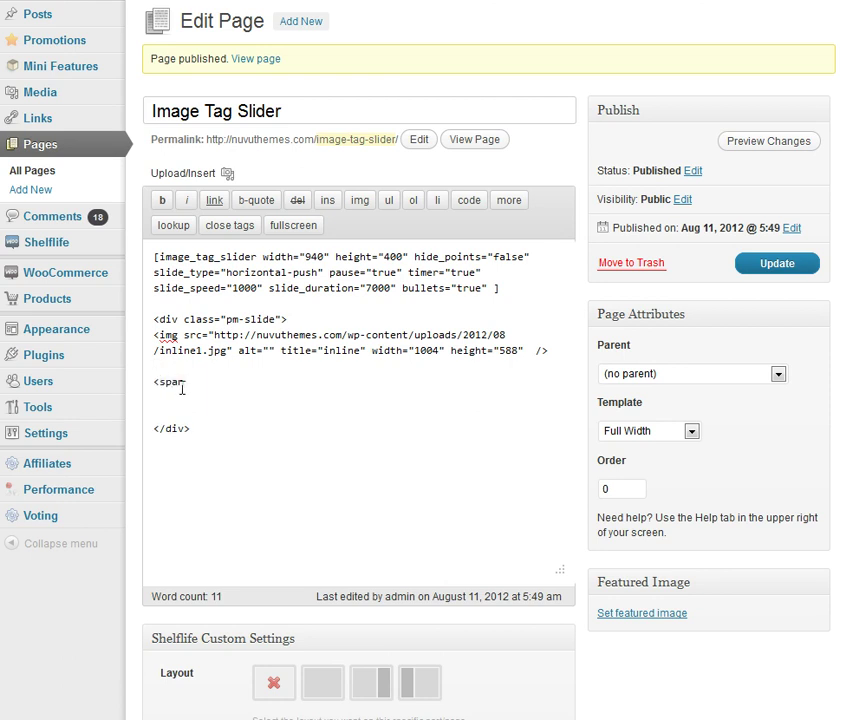
{"action": "type", "text": " class=\"green small\""}
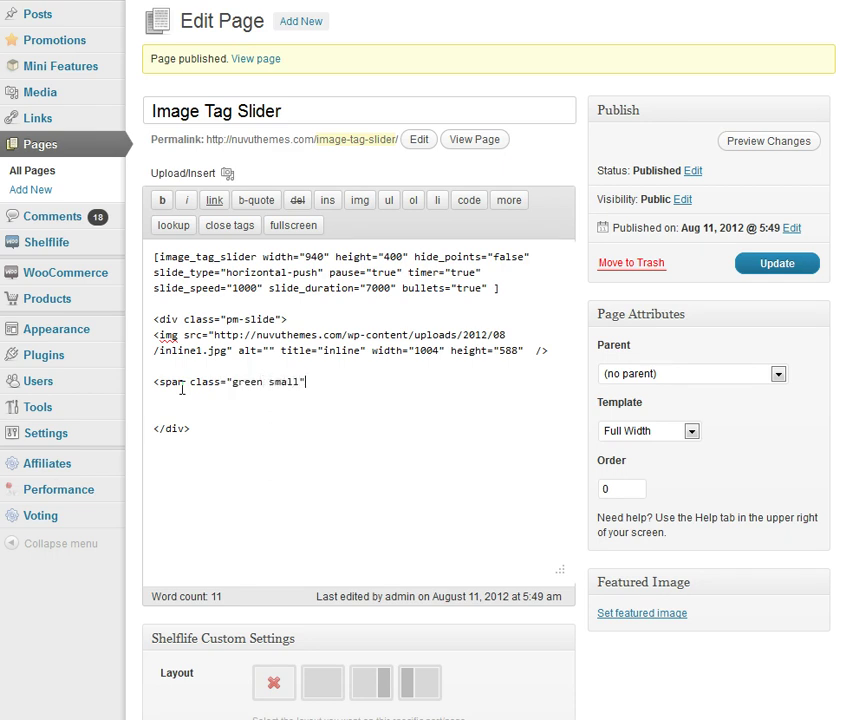
{"action": "type", "text": " data-left=\"15%\" d"}
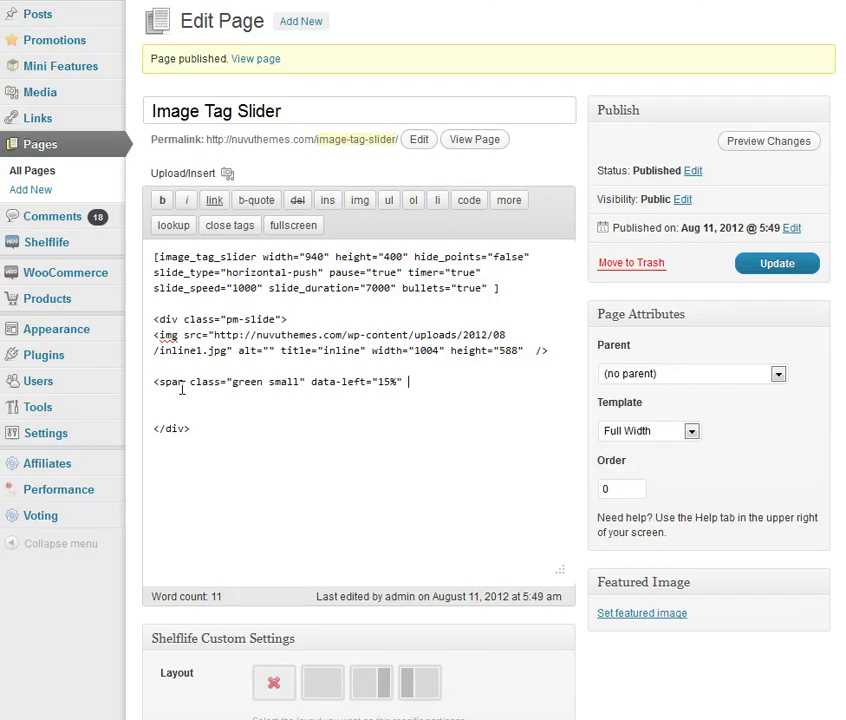
{"action": "type", "text": "ata-top=\"25%\""}
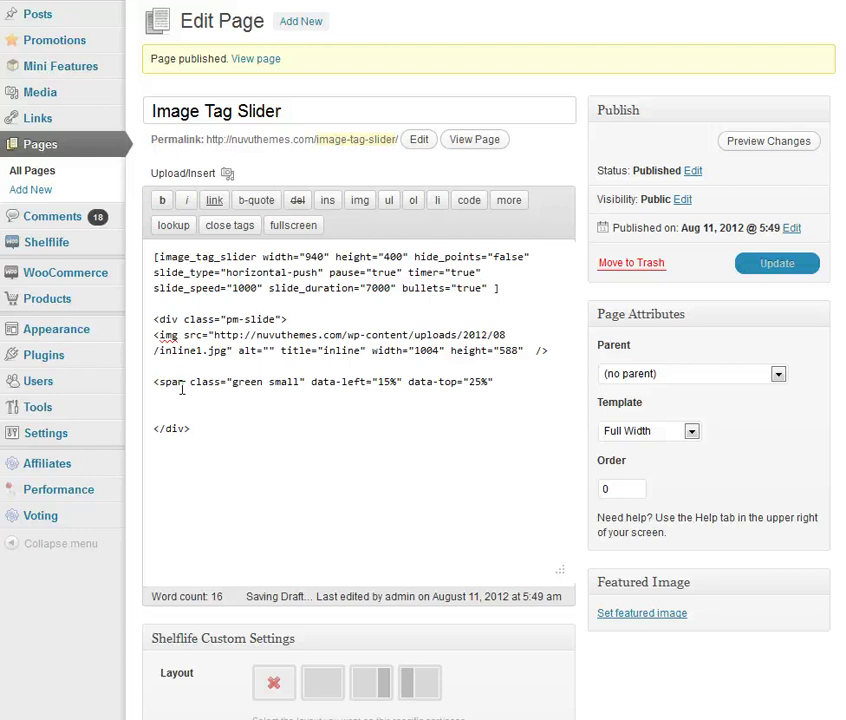
{"action": "type", "text": " d"}
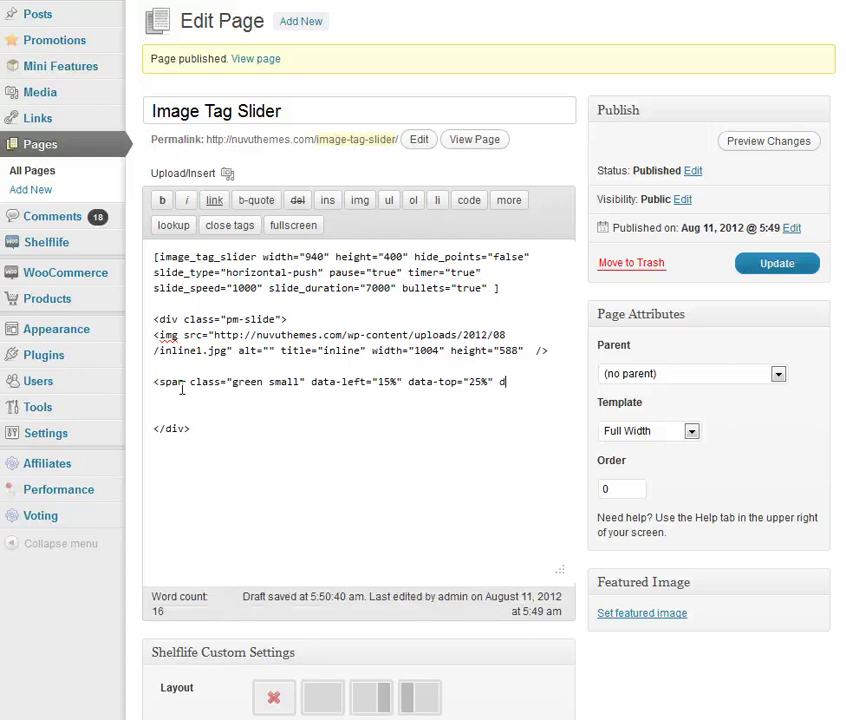
{"action": "type", "text": "ata"}
{"action": "left_click", "coordinate": [527, 381]}
{"action": "type", "text": "-url"}
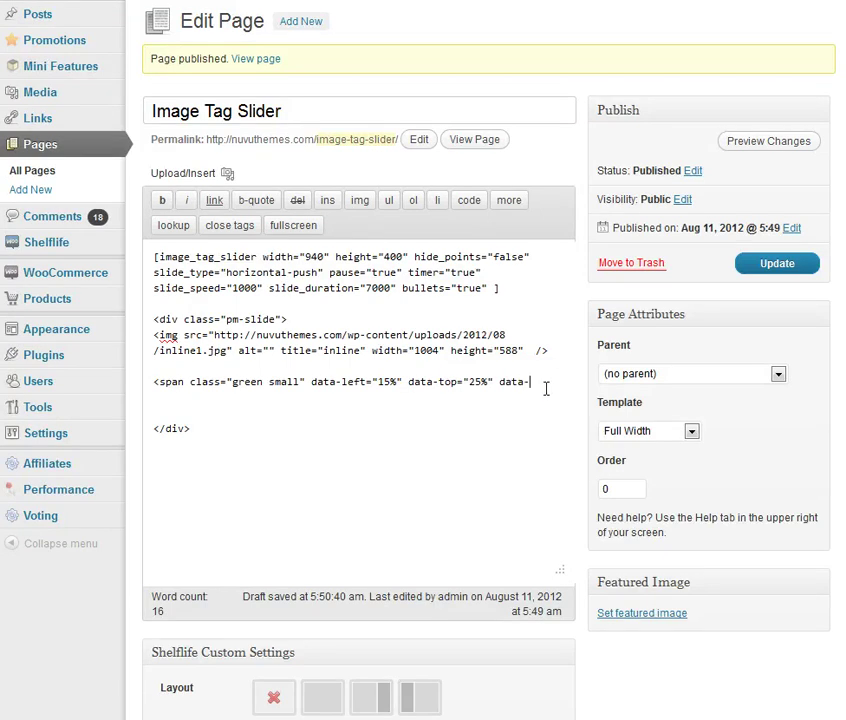